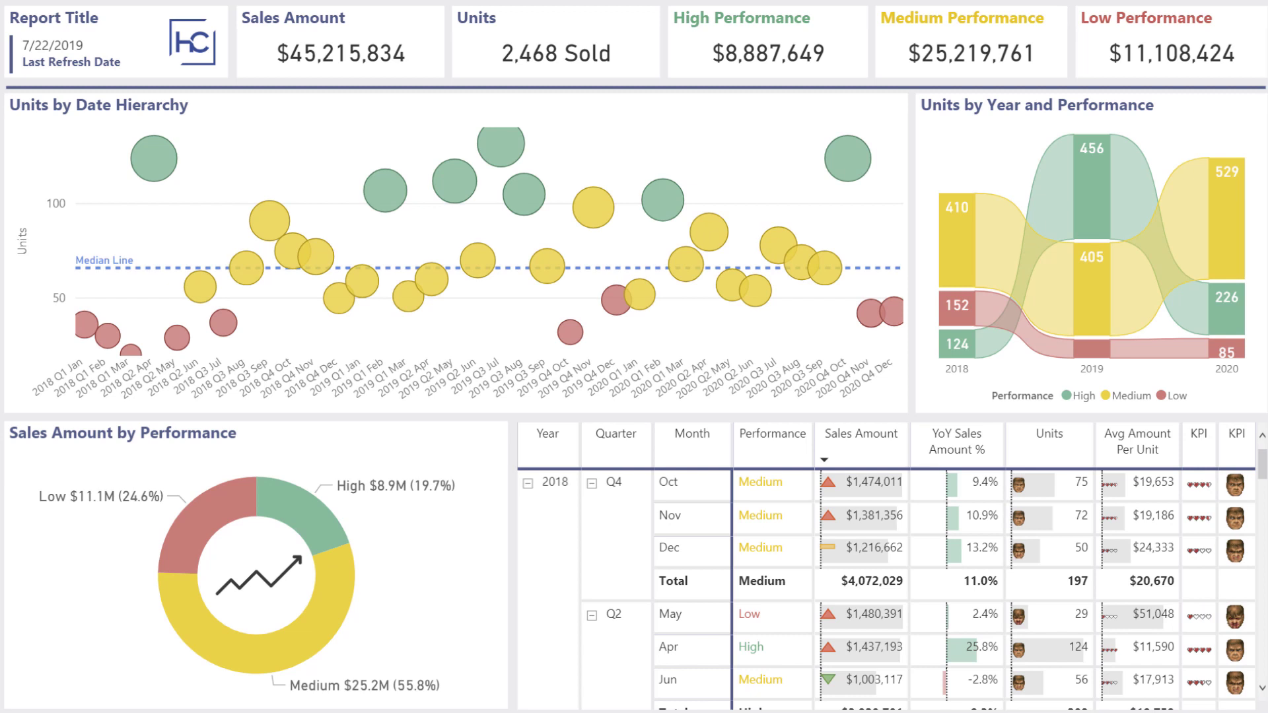
Open the Icons conditional formatting settings for the Sales Amount field in the Values well.
mouse_move(1246, 463)
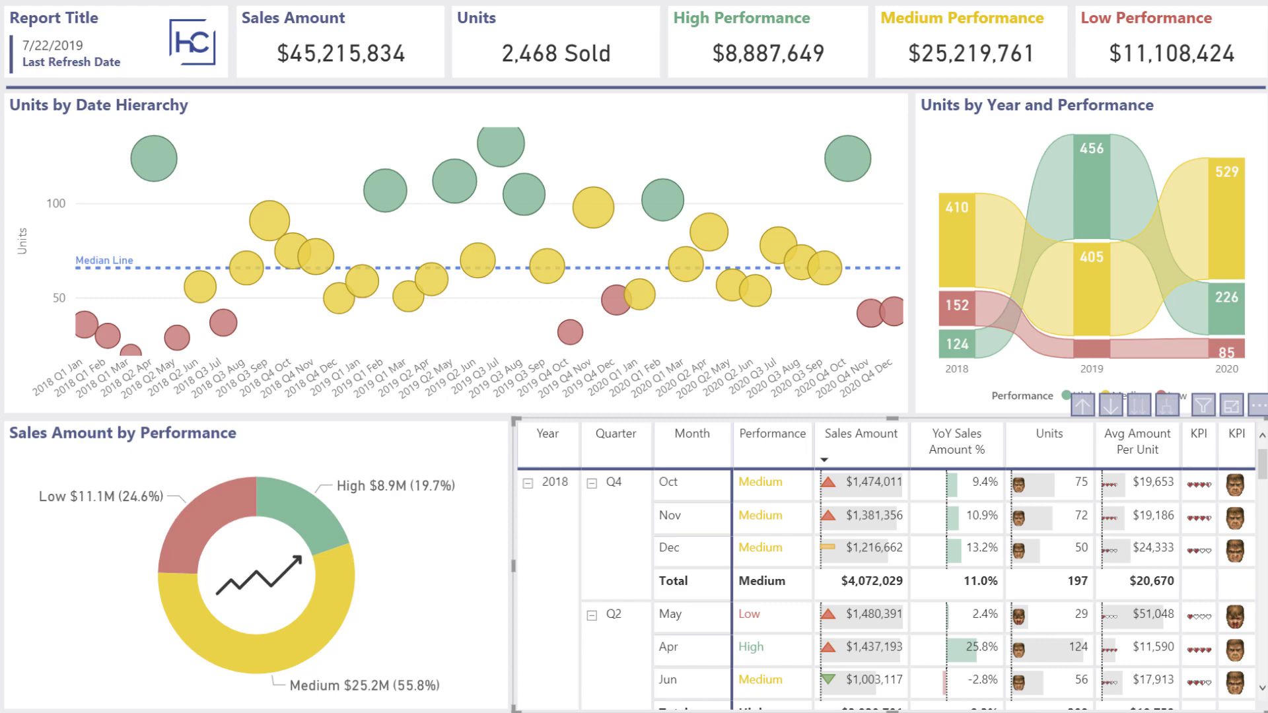
mouse_move(1219, 489)
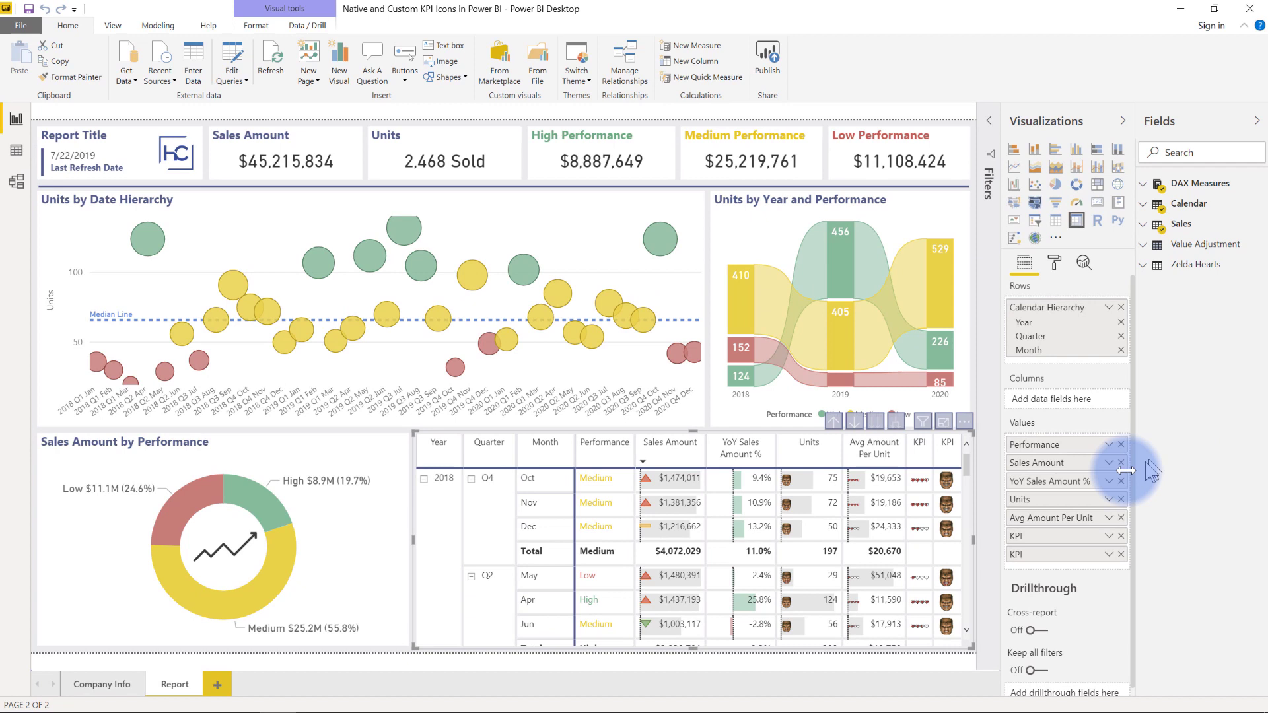
click(1109, 463)
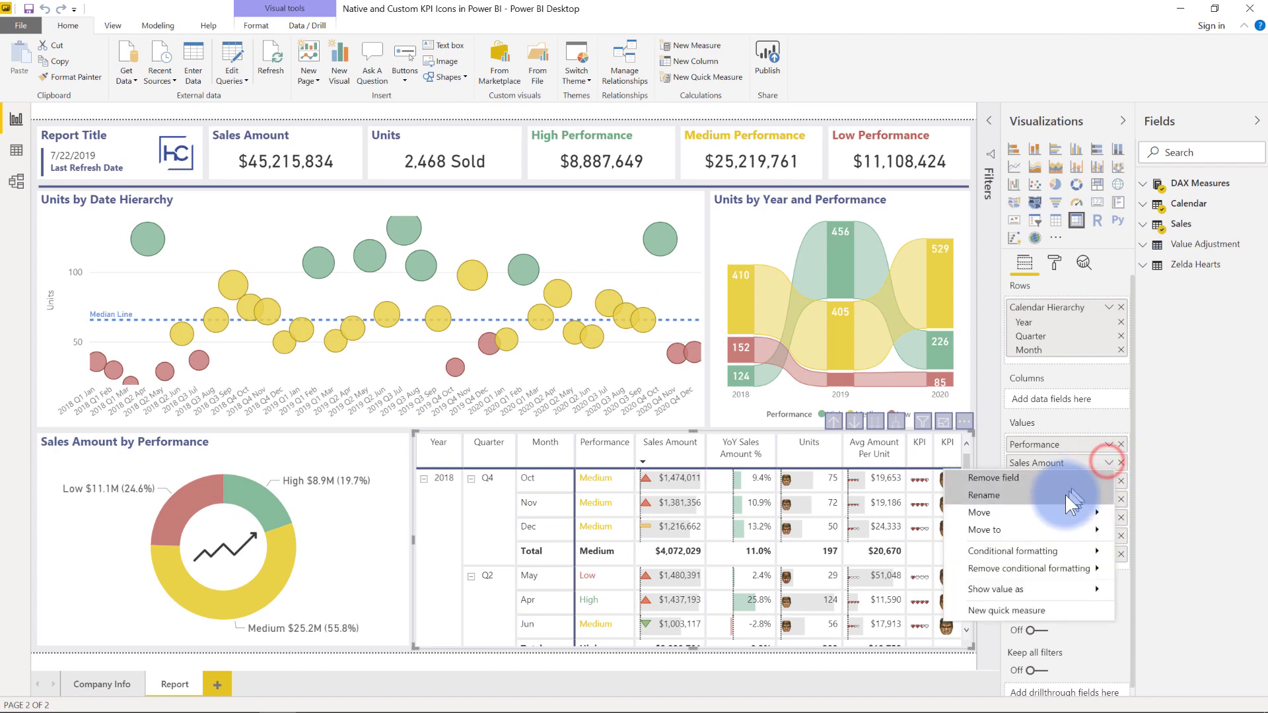
mouse_move(1024, 552)
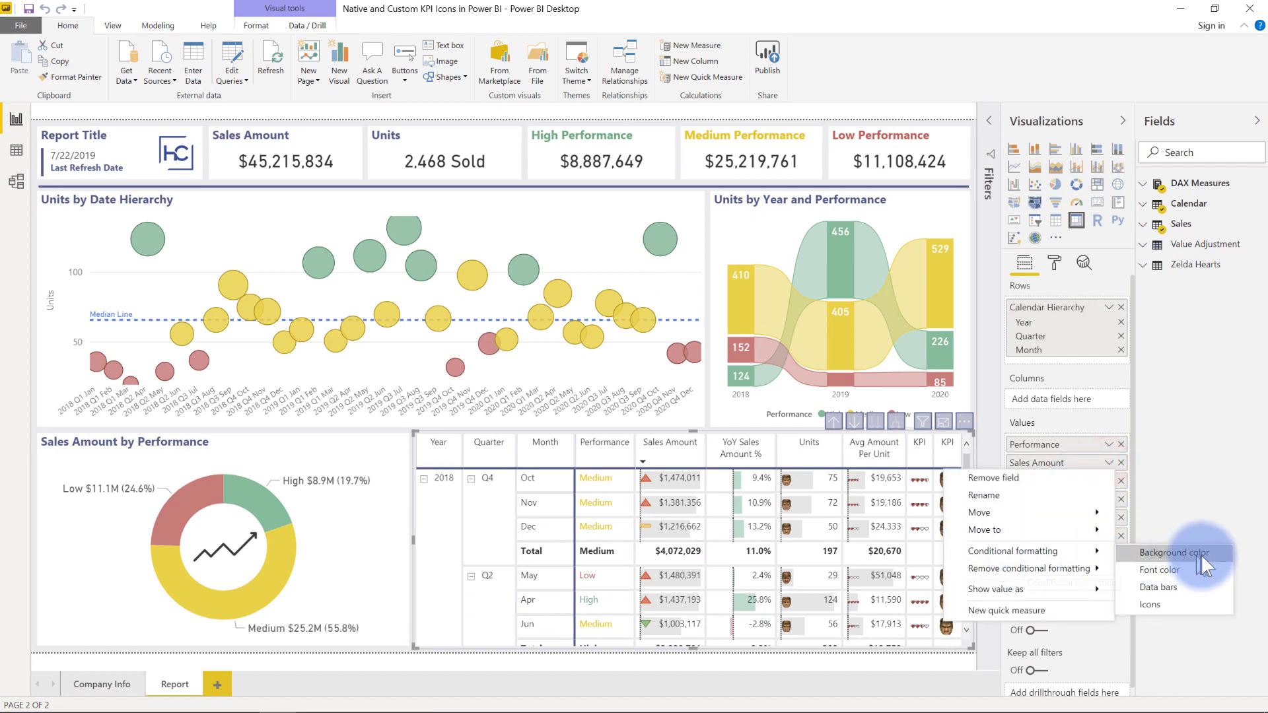
click(1153, 606)
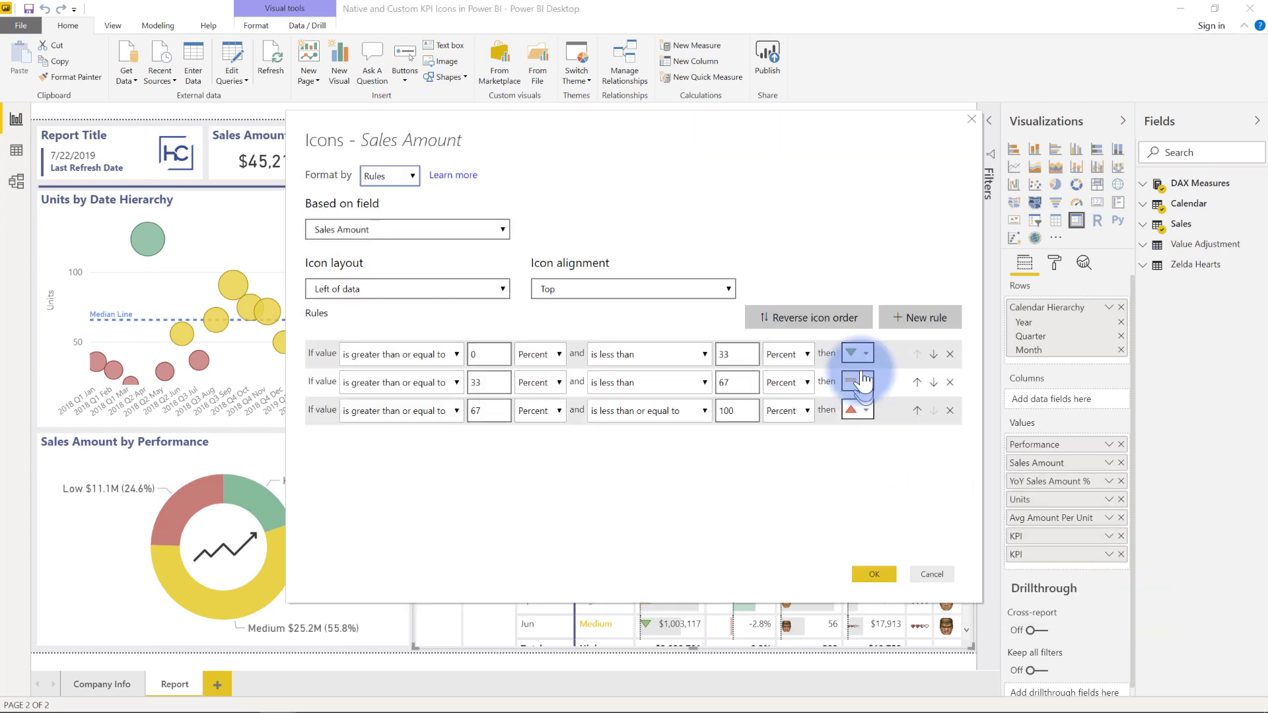
Browse the icon choices for the first percent rule, 0–33.
click(862, 353)
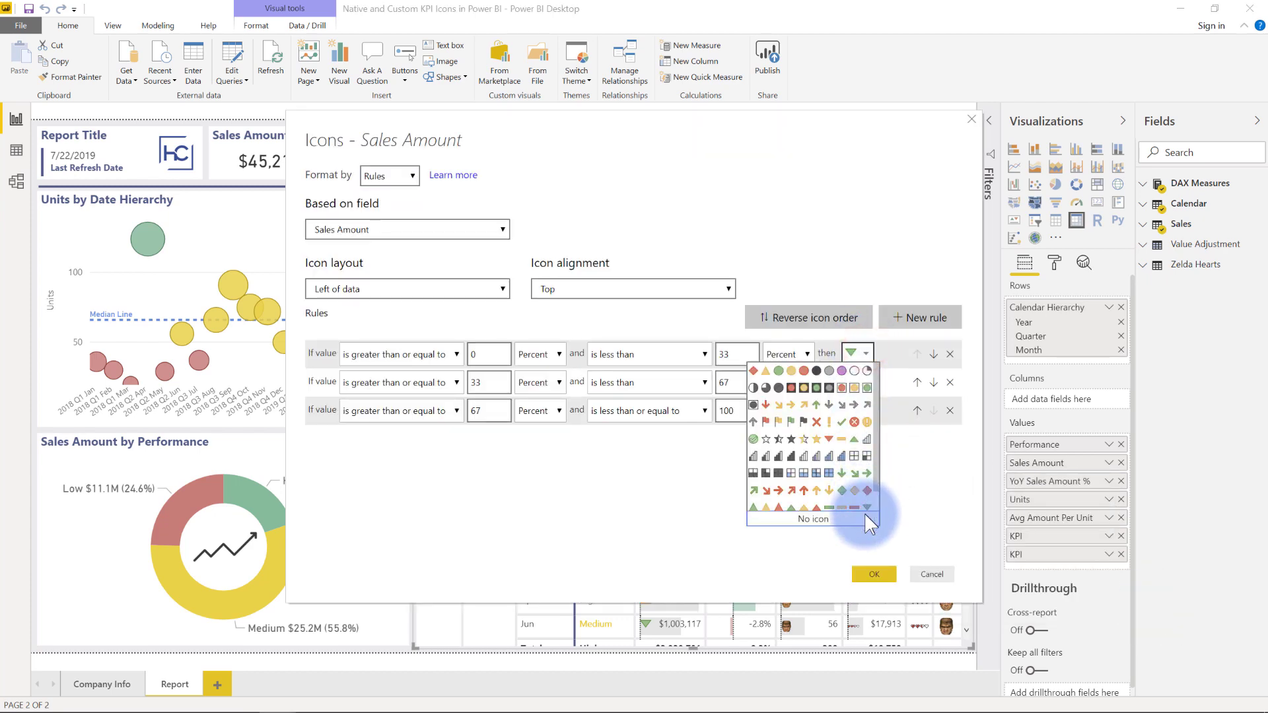
click(862, 353)
click(862, 353)
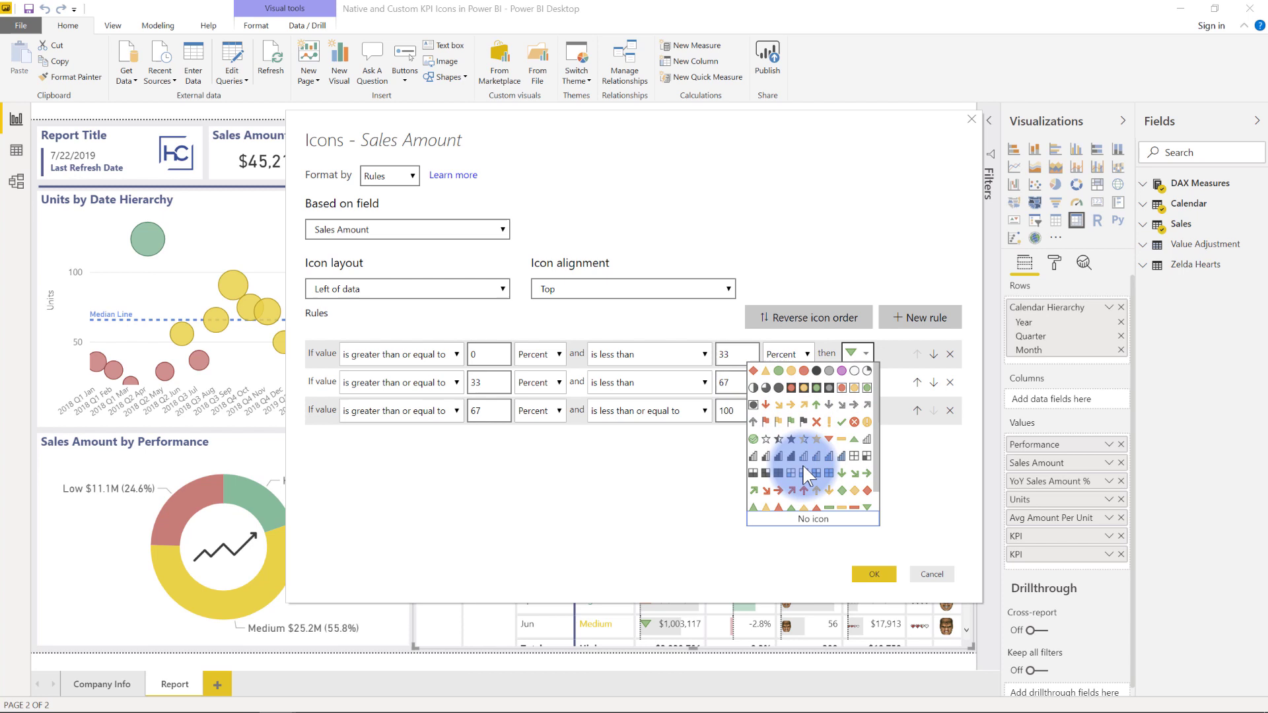
scroll(800, 458, down, 1)
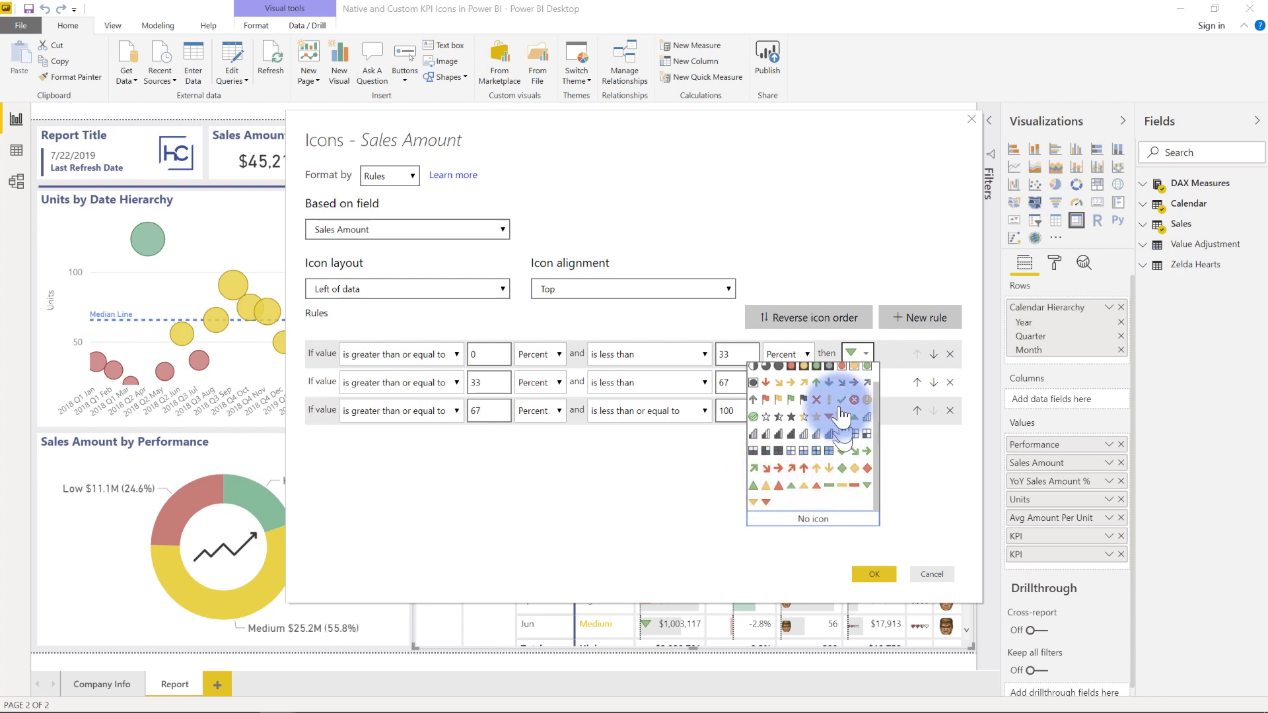
click(871, 358)
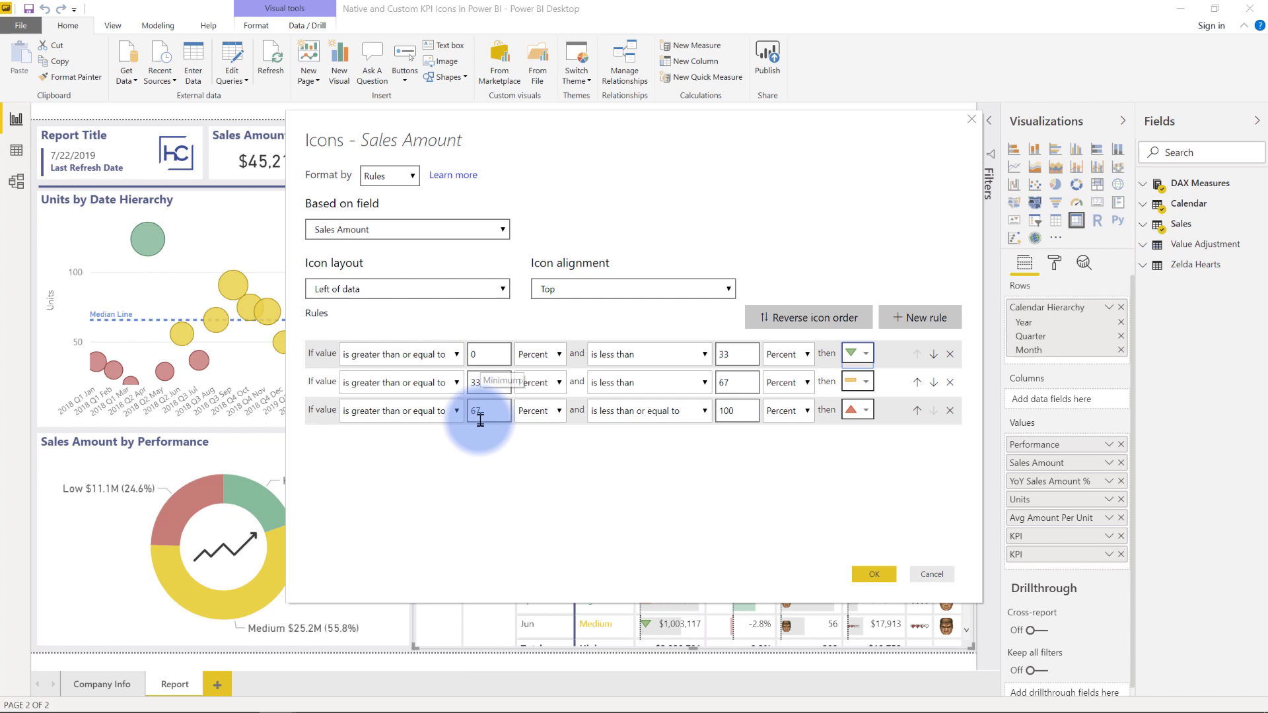
click(528, 355)
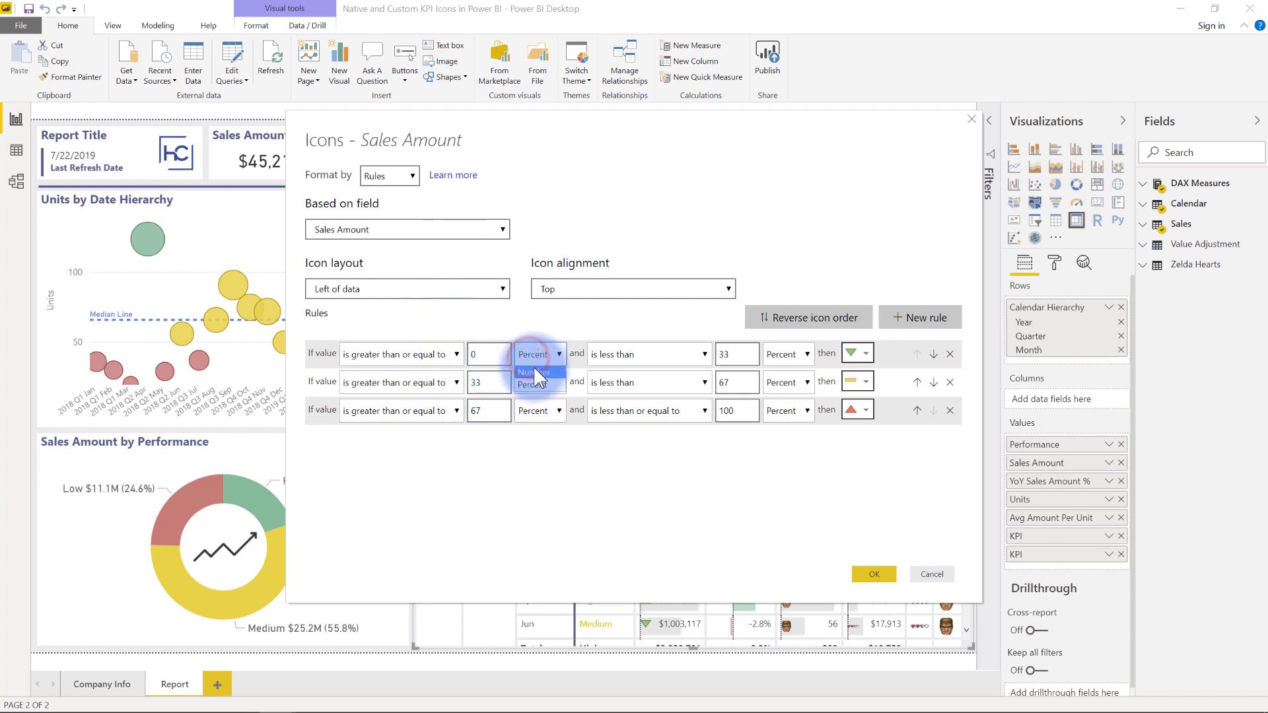
click(533, 351)
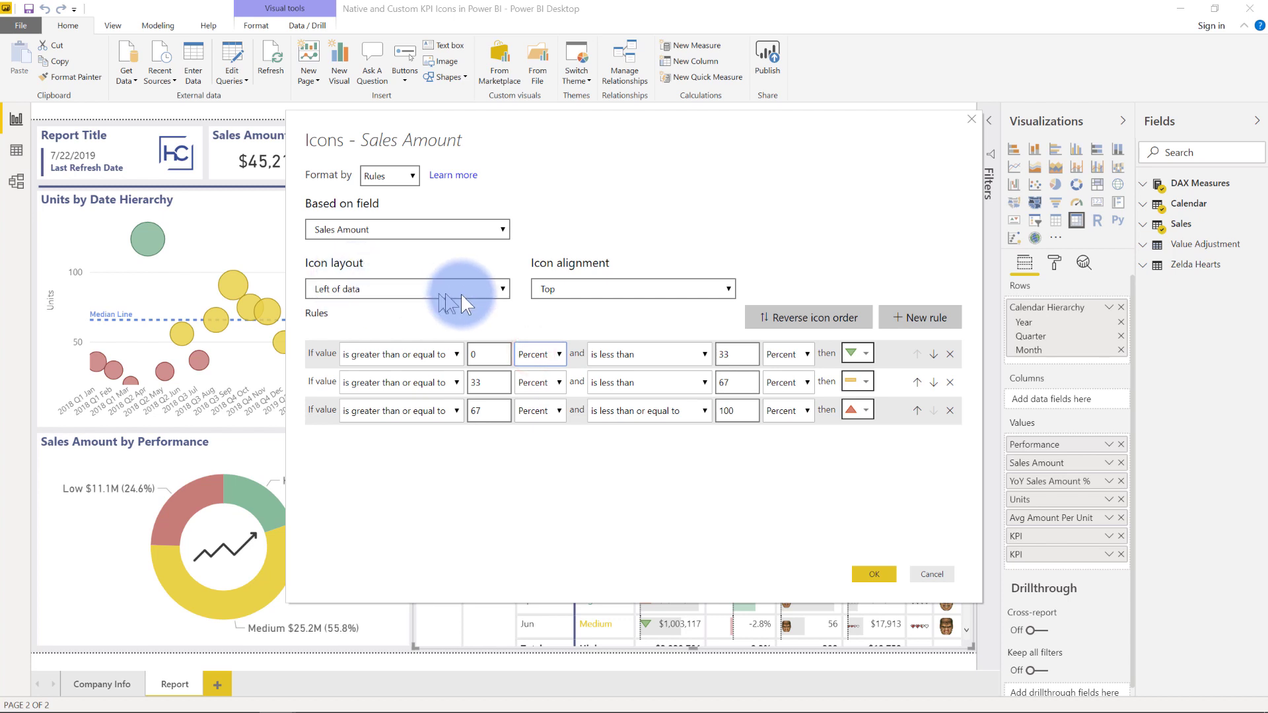
click(405, 285)
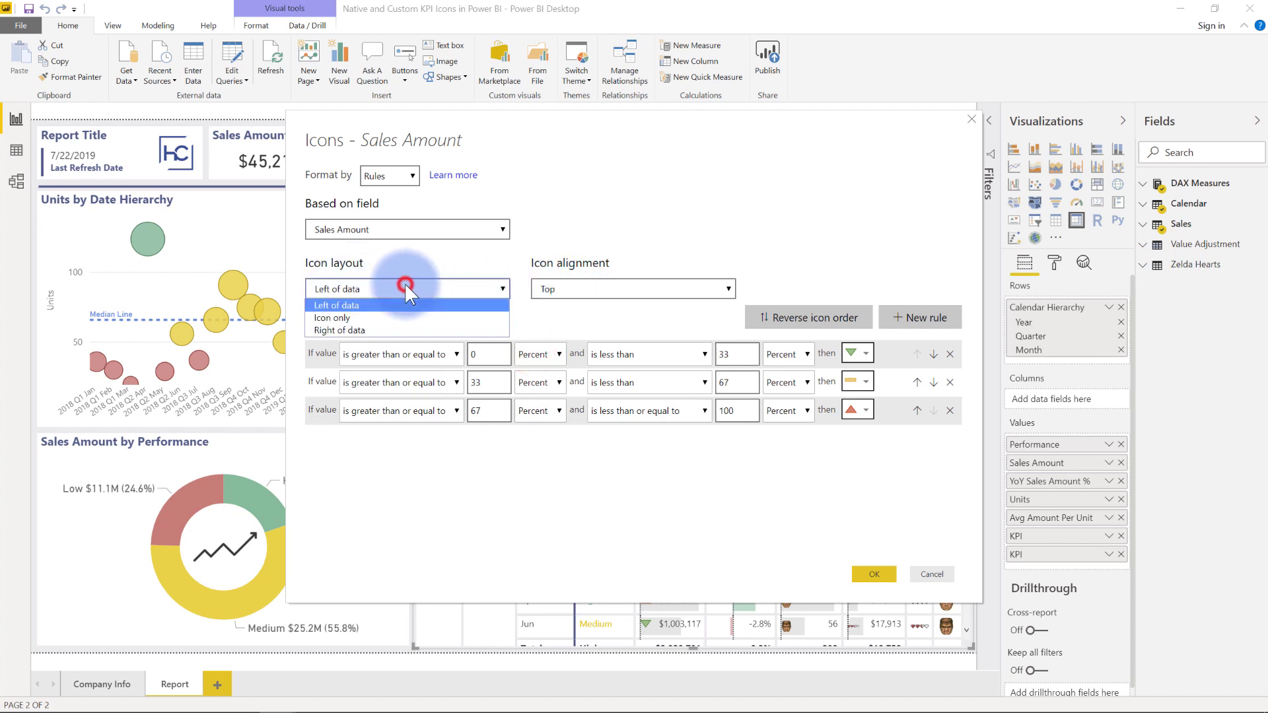
click(644, 288)
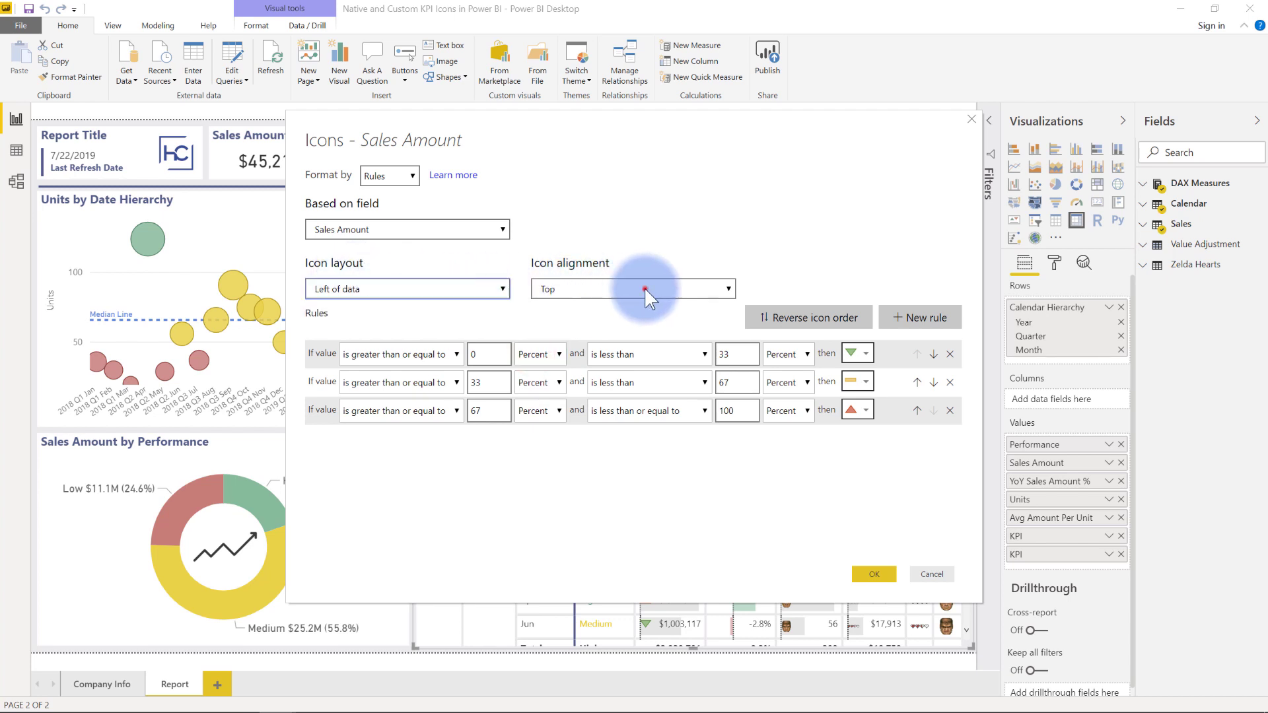
click(644, 288)
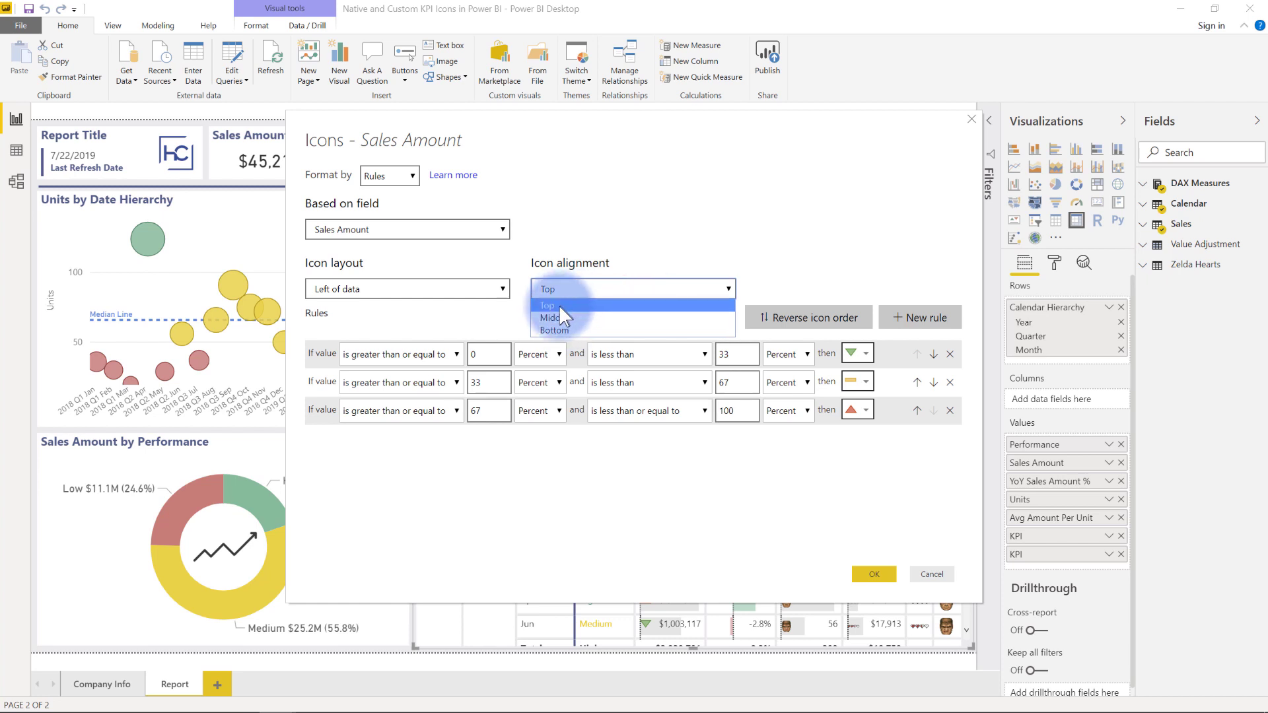
click(572, 288)
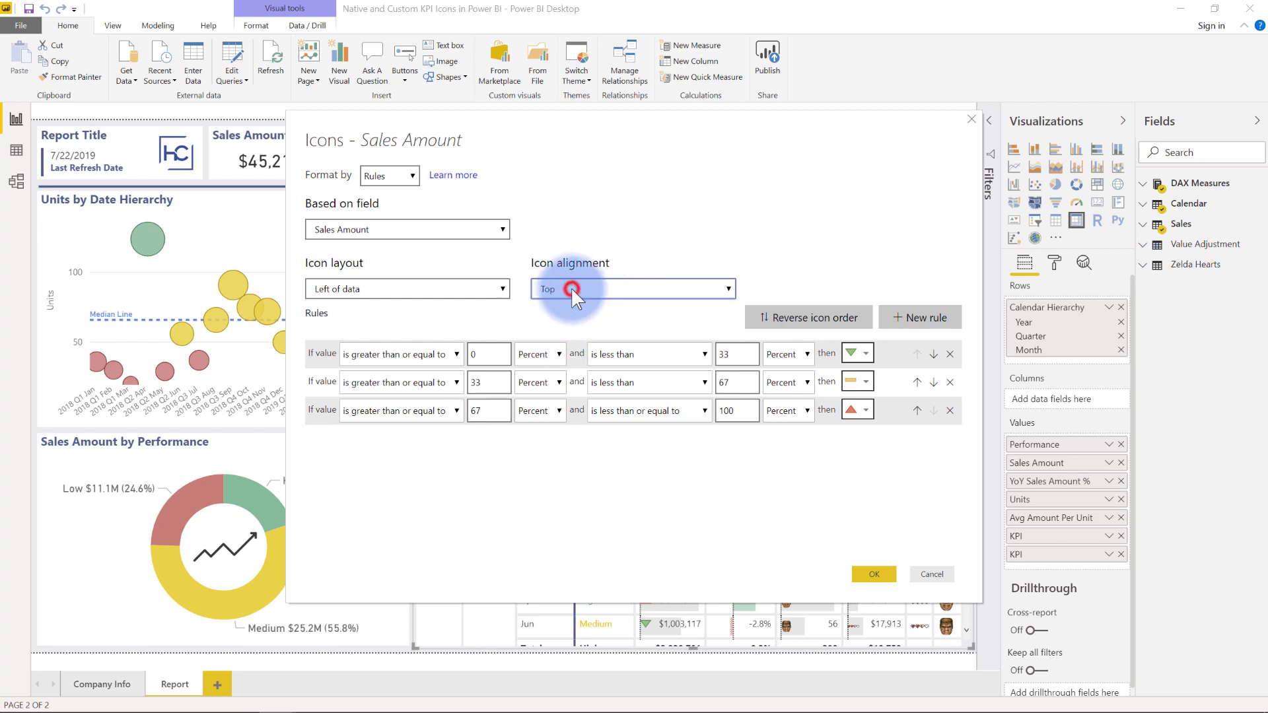
click(407, 174)
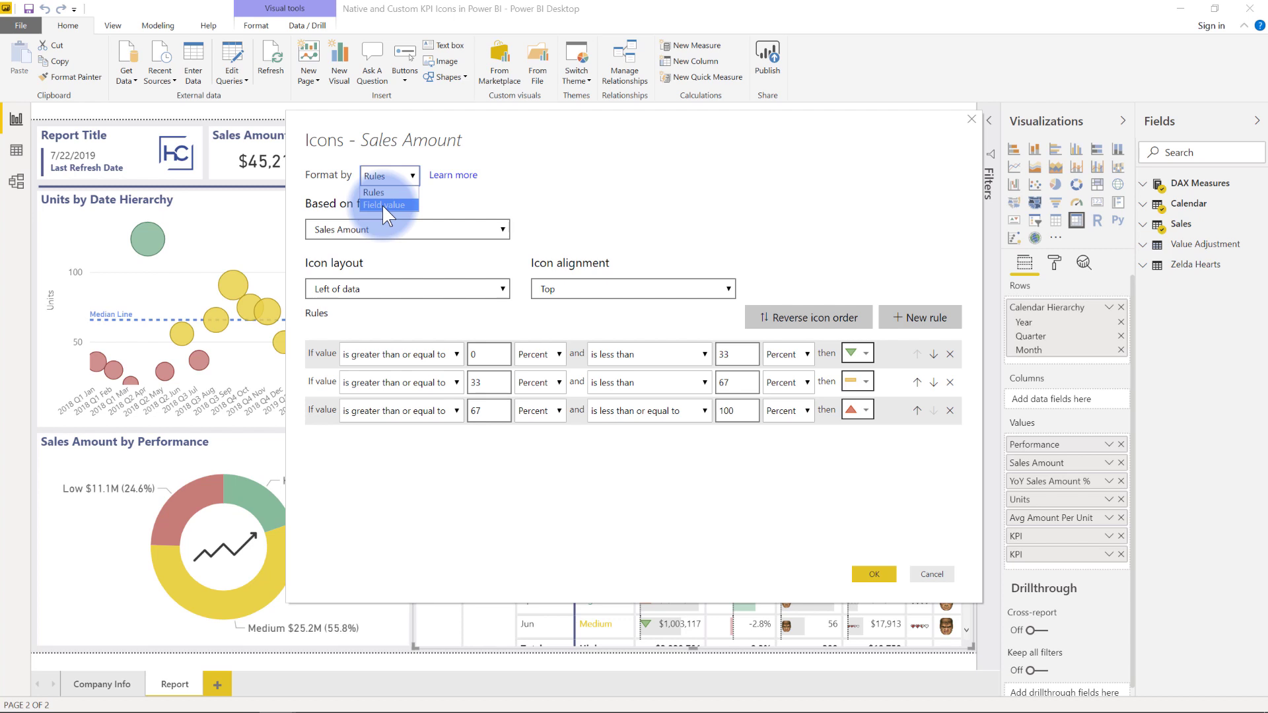
Try basing the icons on a field value, then cancel the Sales Amount Icons dialog without applying.
click(382, 205)
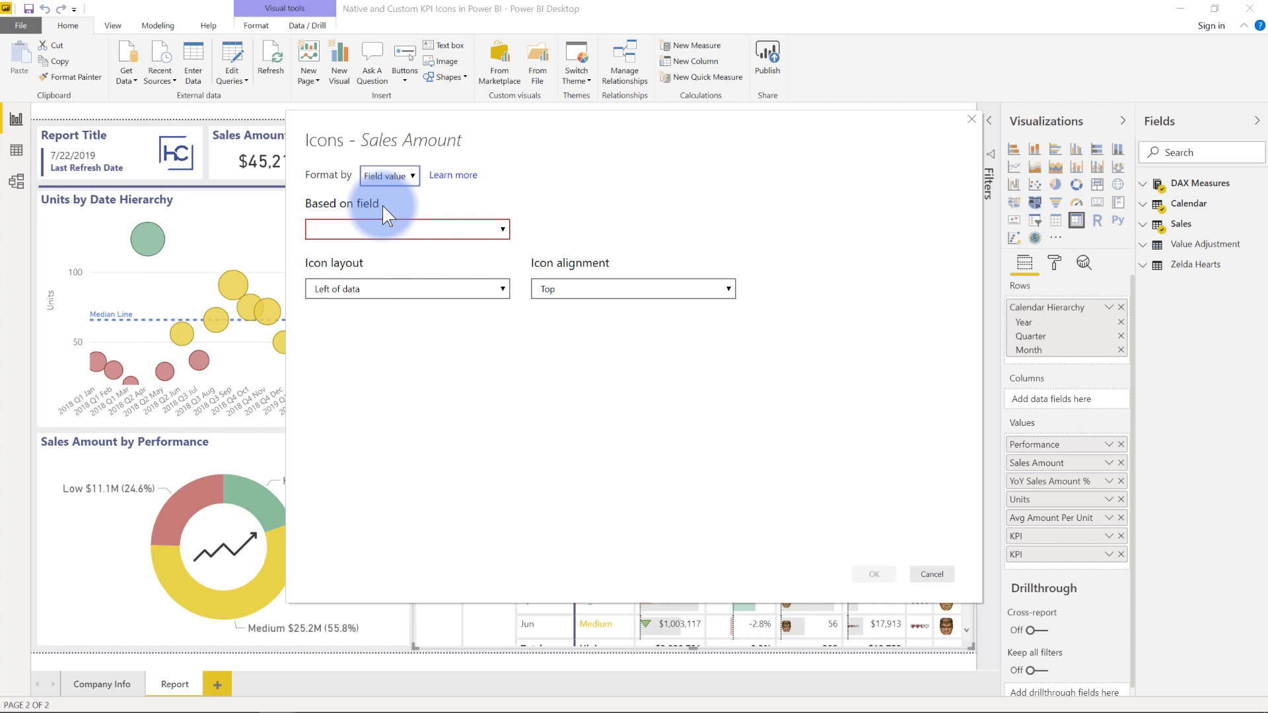
click(938, 576)
mouse_move(923, 478)
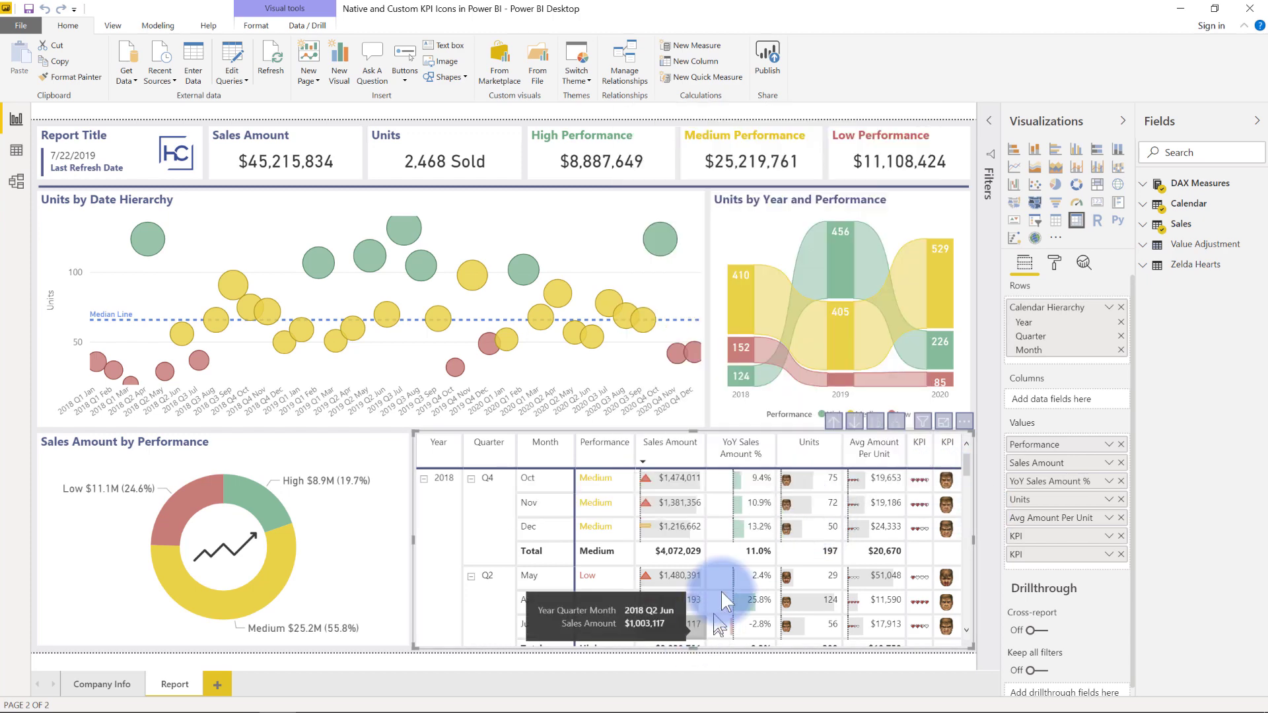
mouse_move(850, 481)
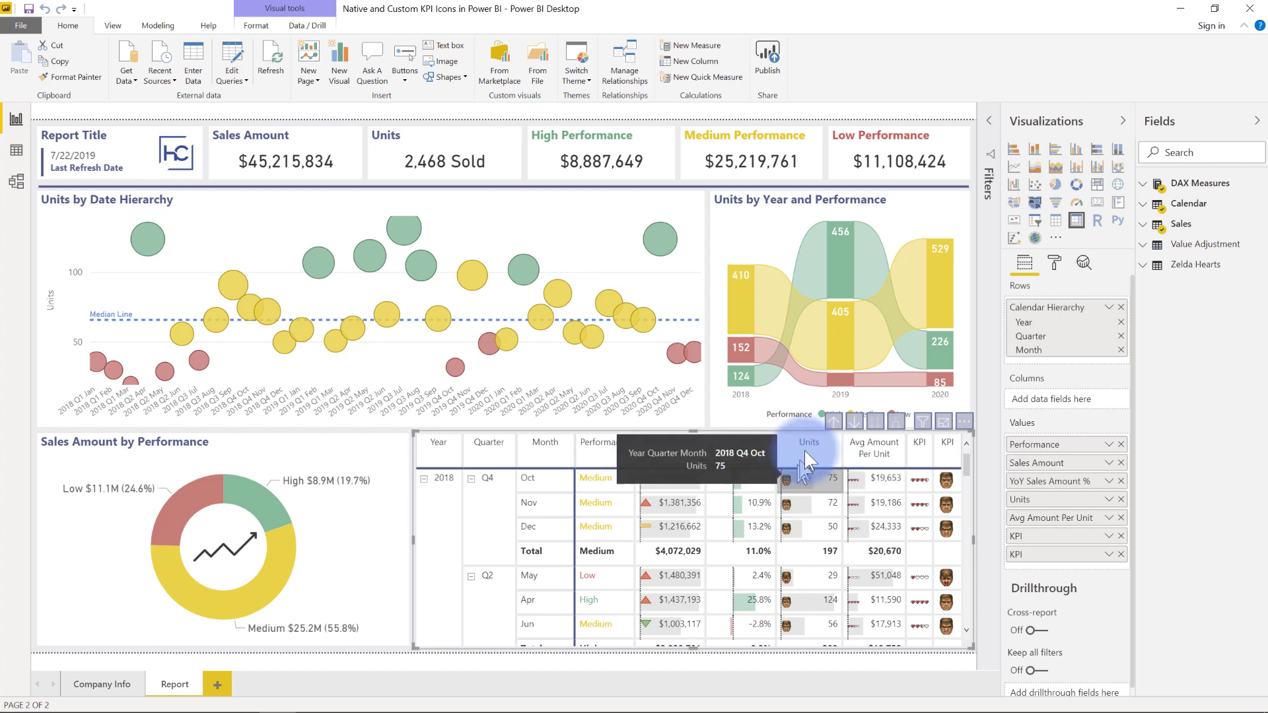
click(1110, 500)
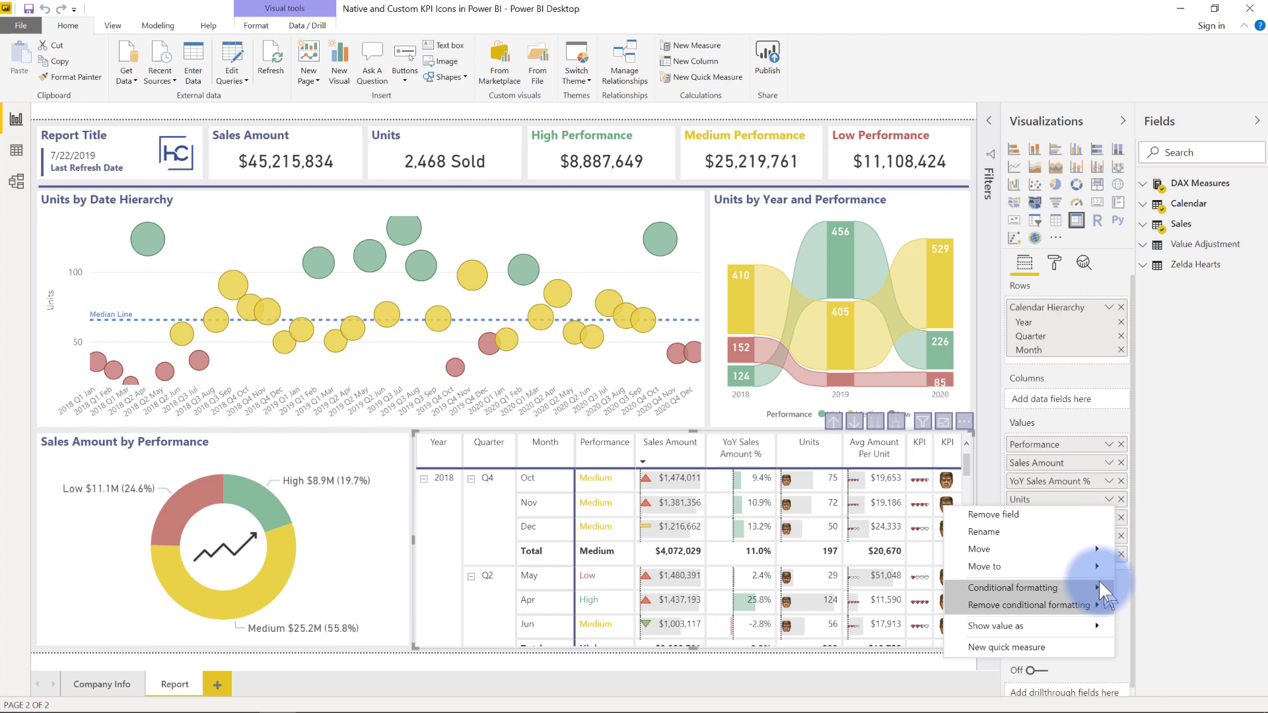
mouse_move(1099, 580)
click(1143, 638)
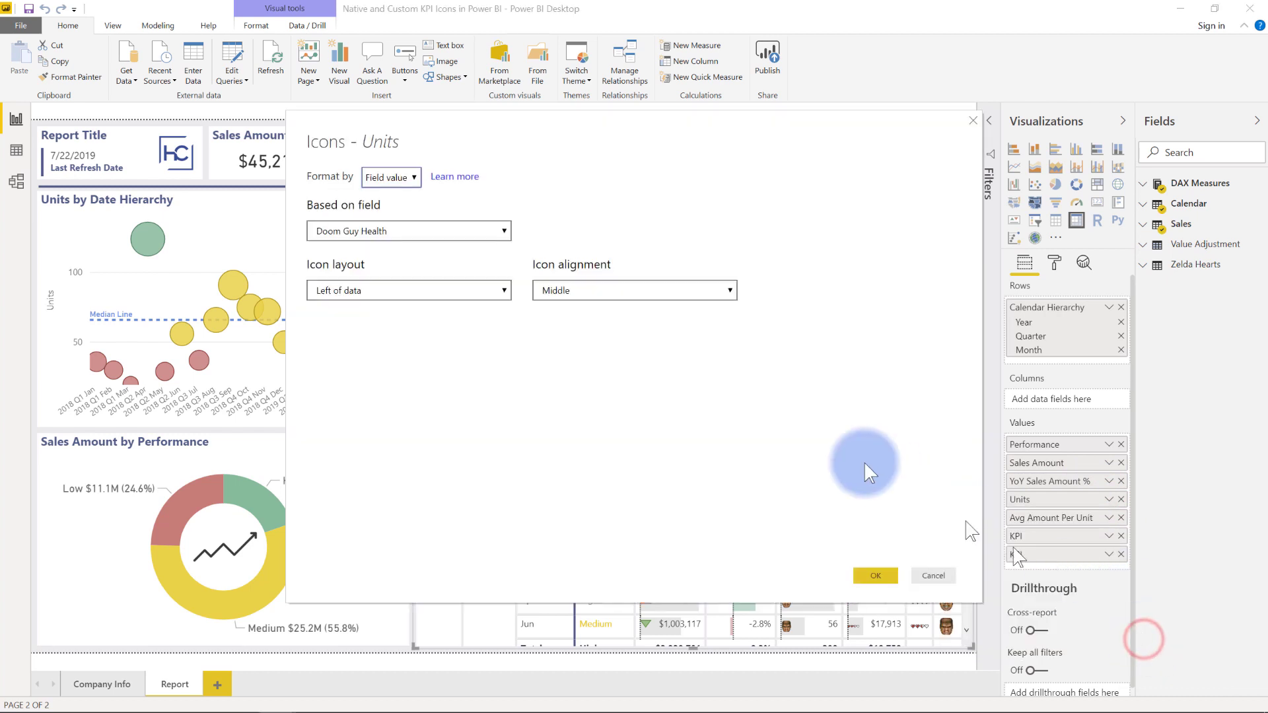
click(395, 228)
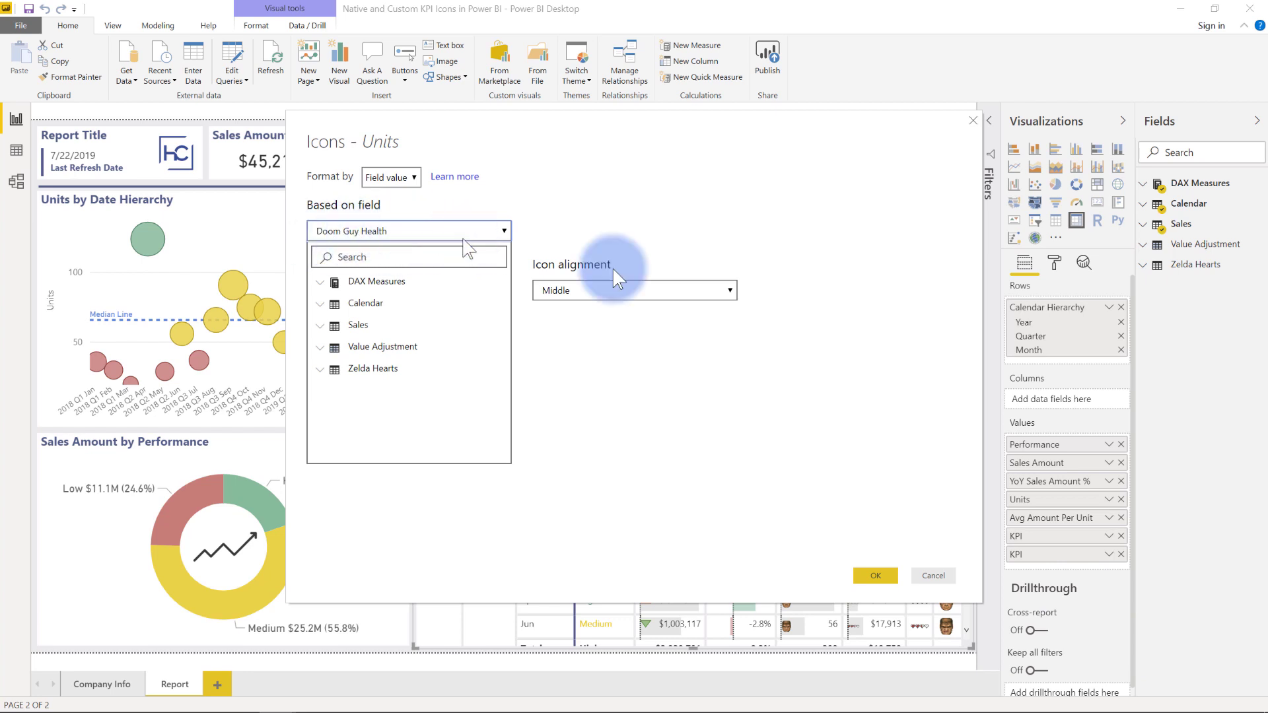
click(915, 582)
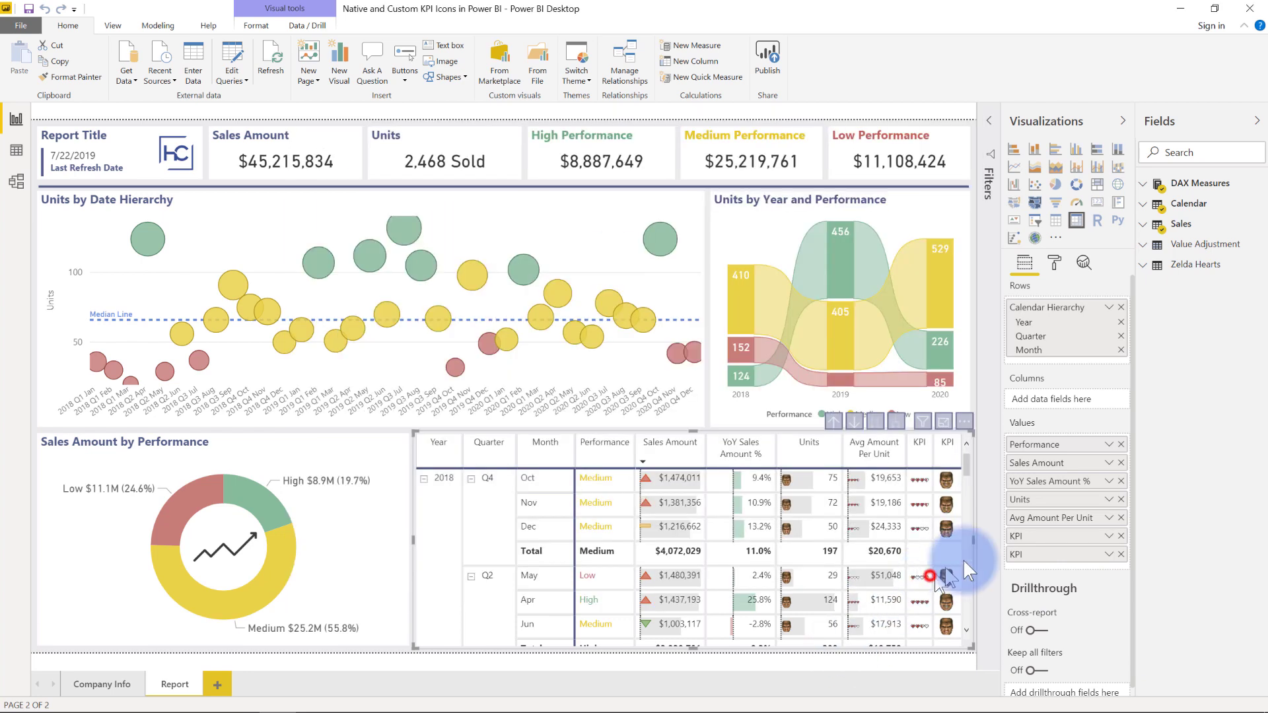
Show the Doom Guy Health measure's SWITCH formula and review its 80/60/40/20 Units thresholds.
click(1144, 184)
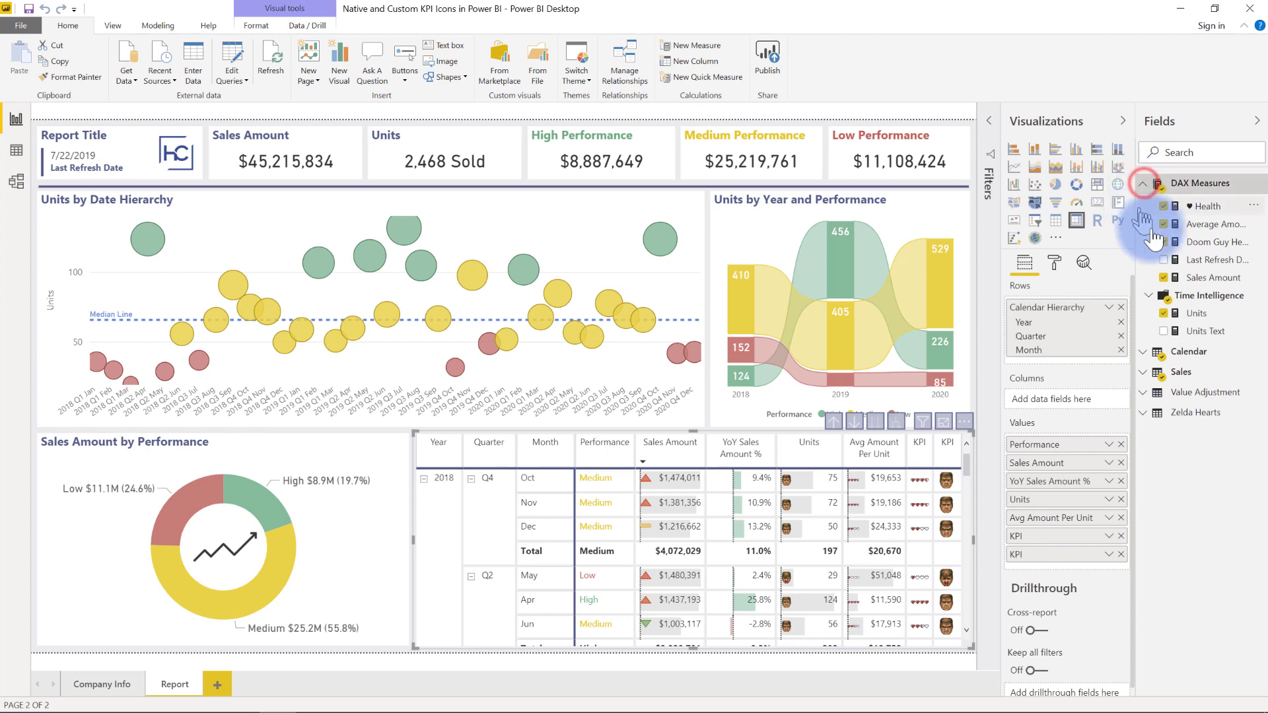
click(1202, 244)
click(487, 162)
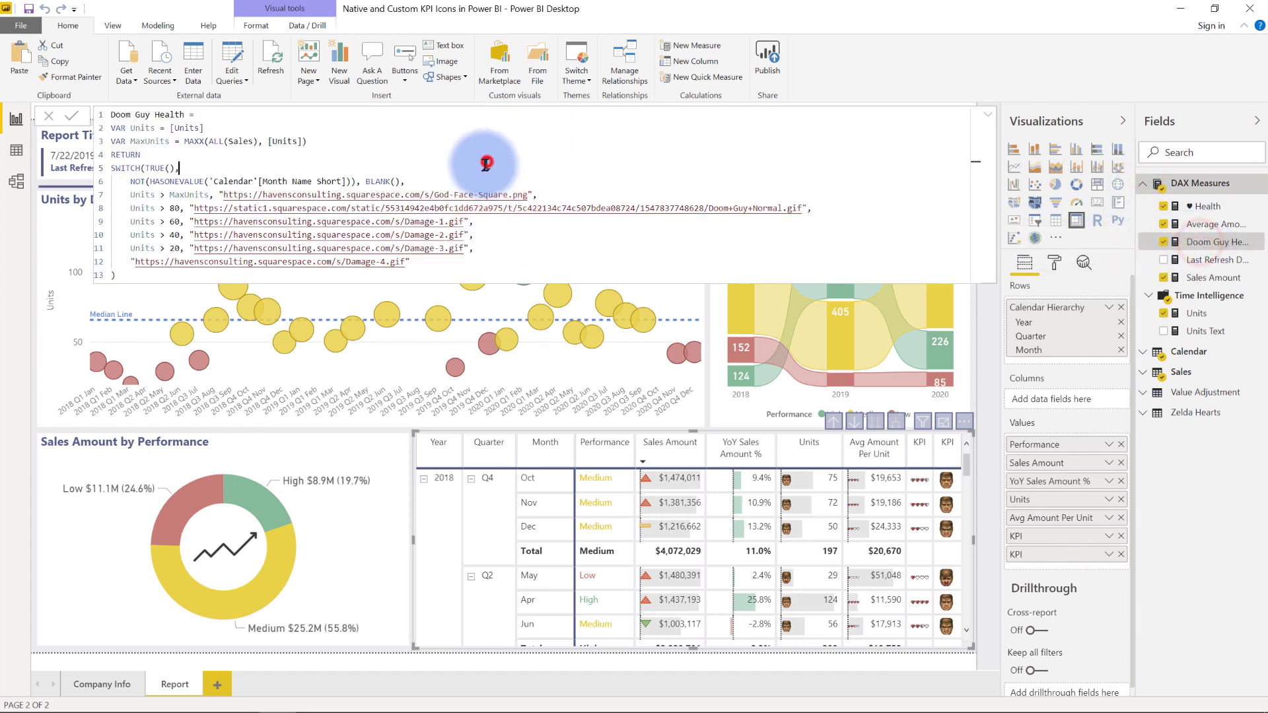
drag(131, 194, 423, 263)
click(170, 205)
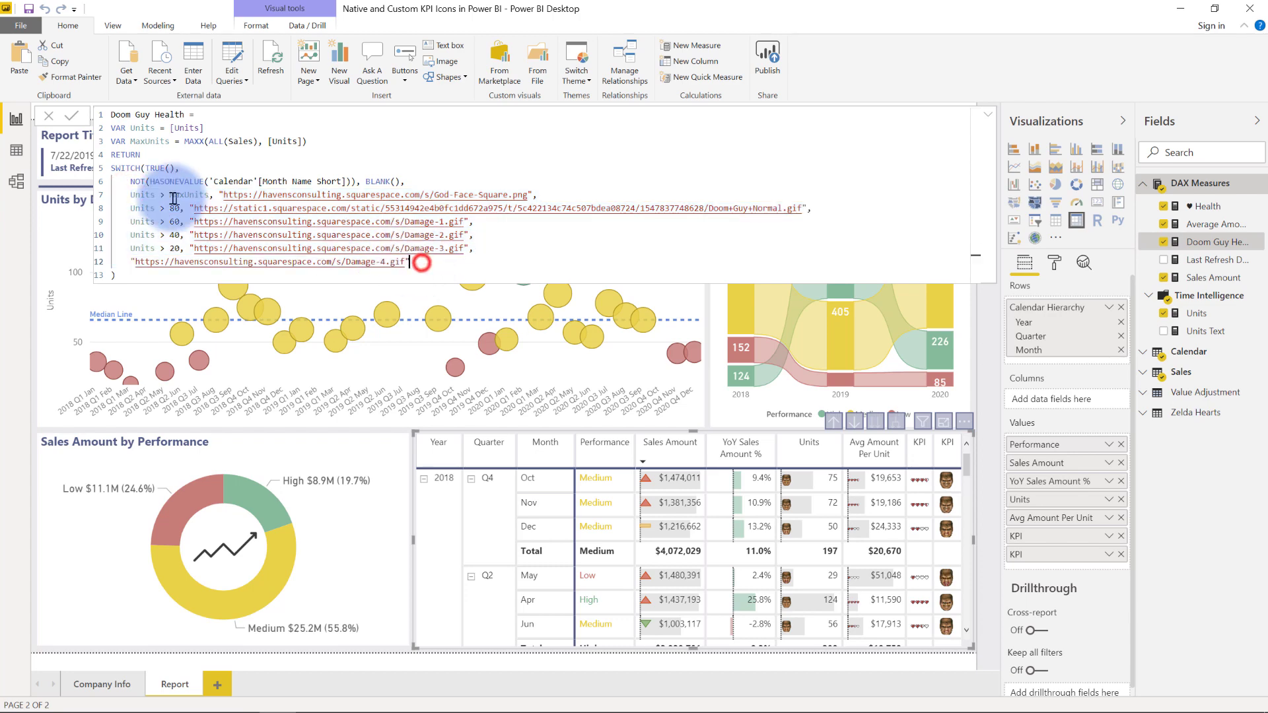
click(175, 248)
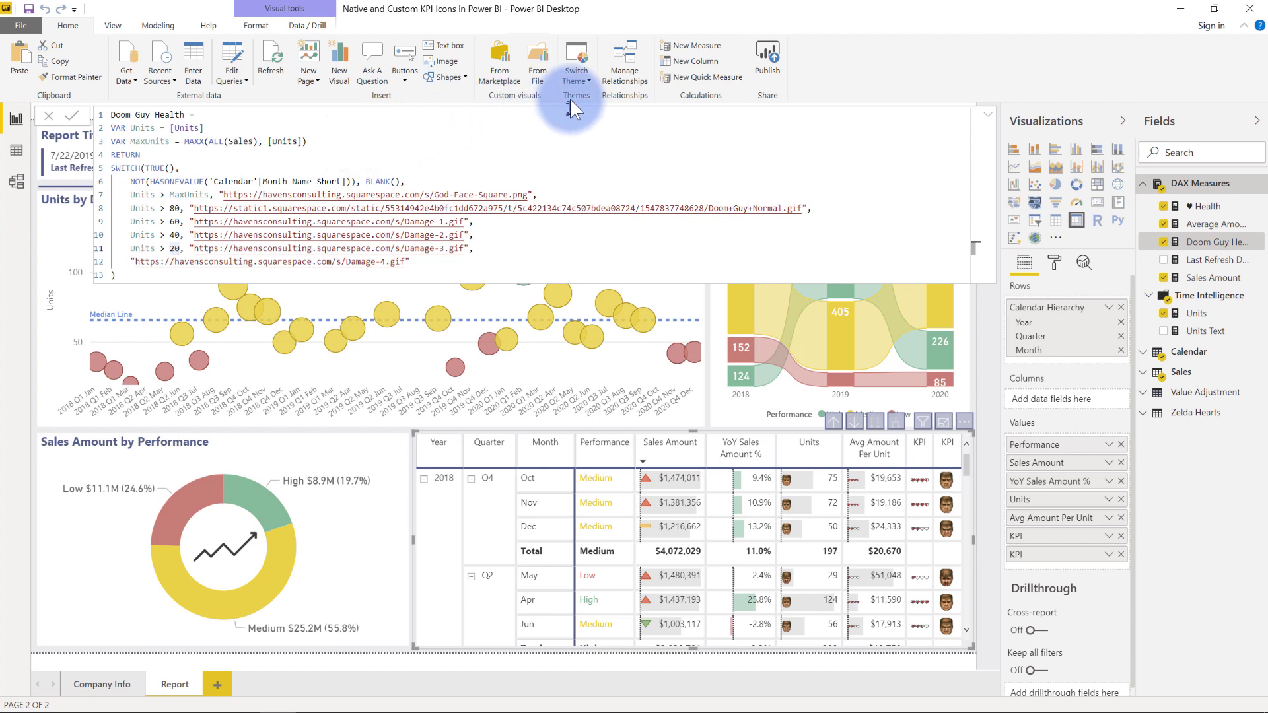
Import KPI Icons.json from the KPI Icons folder as the report theme.
click(577, 74)
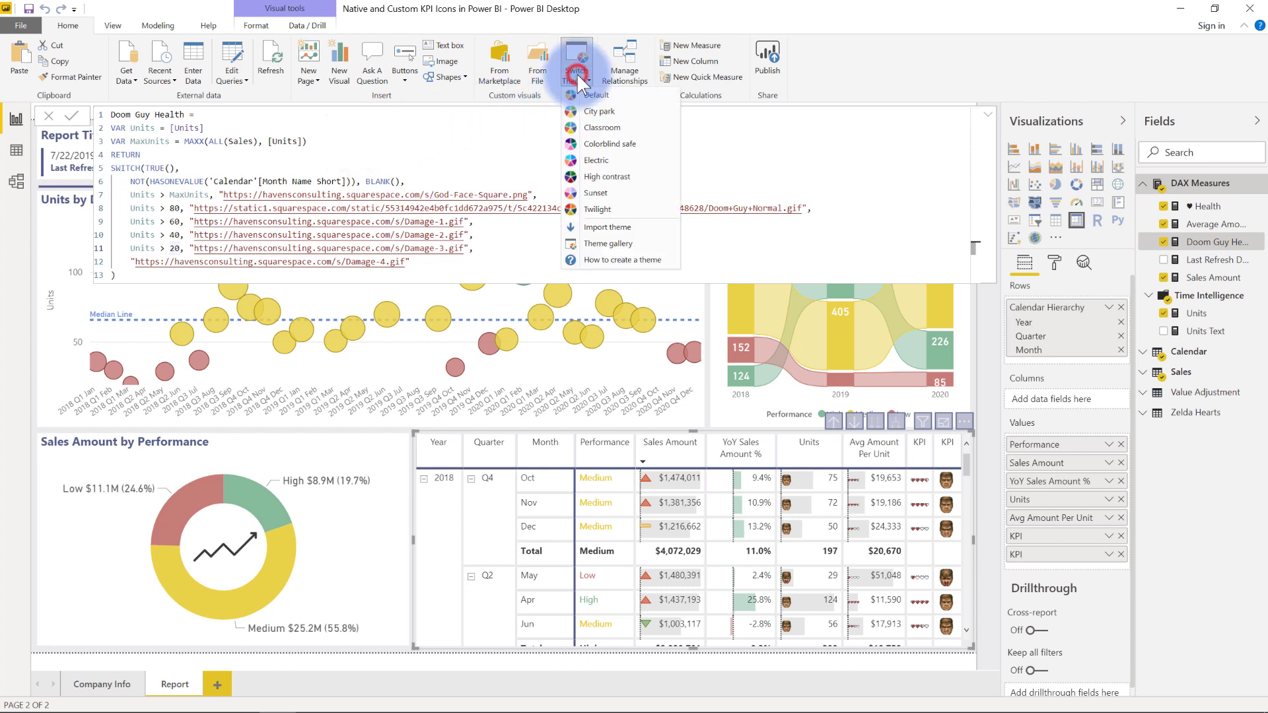
click(614, 229)
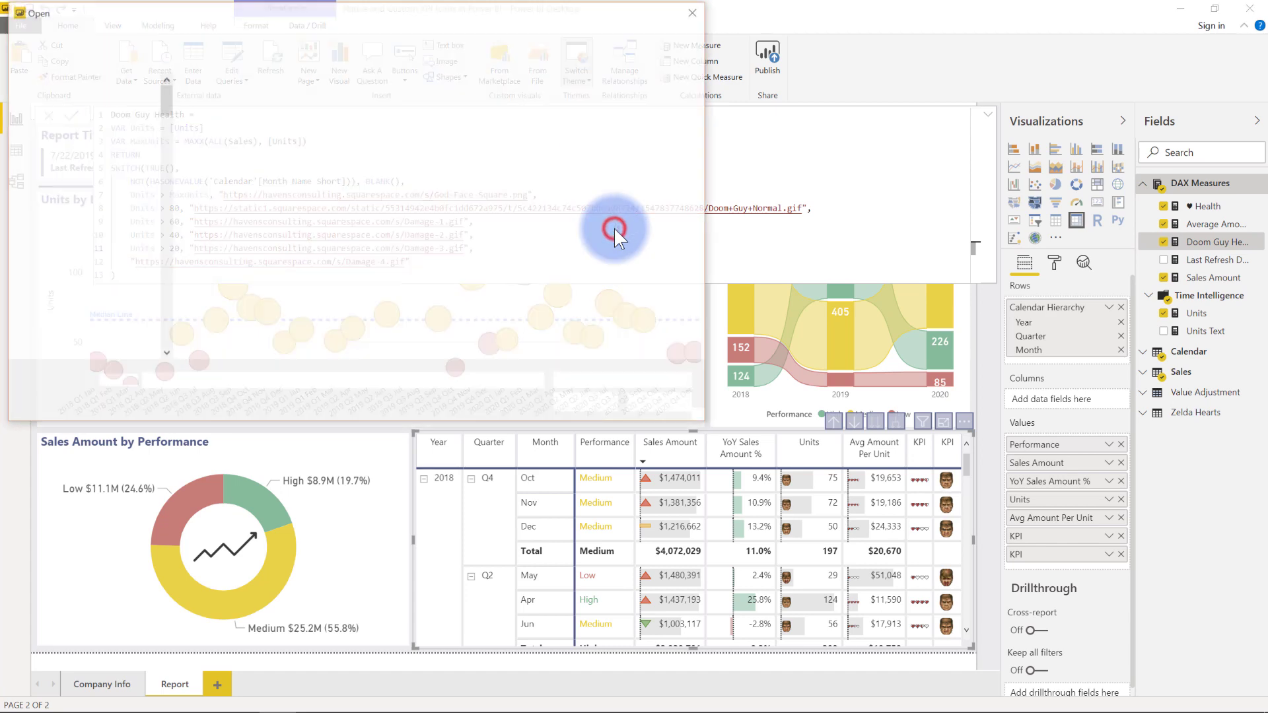
click(410, 35)
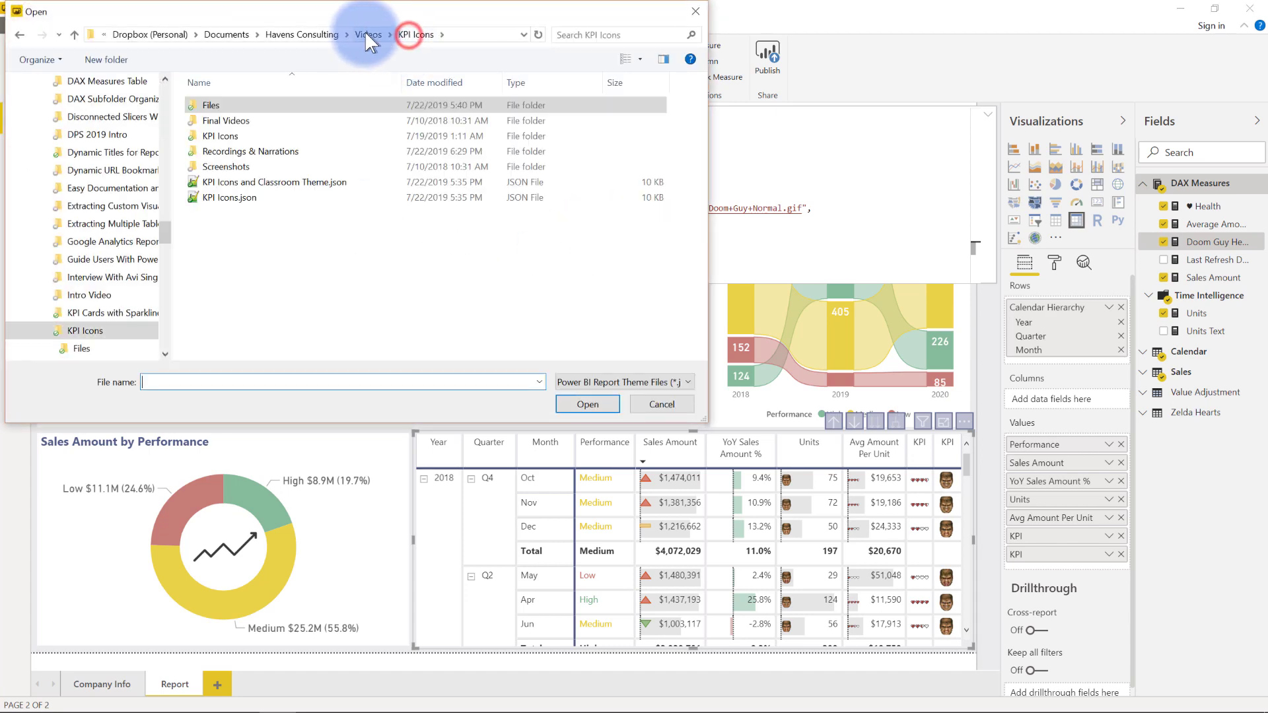
click(288, 182)
click(223, 200)
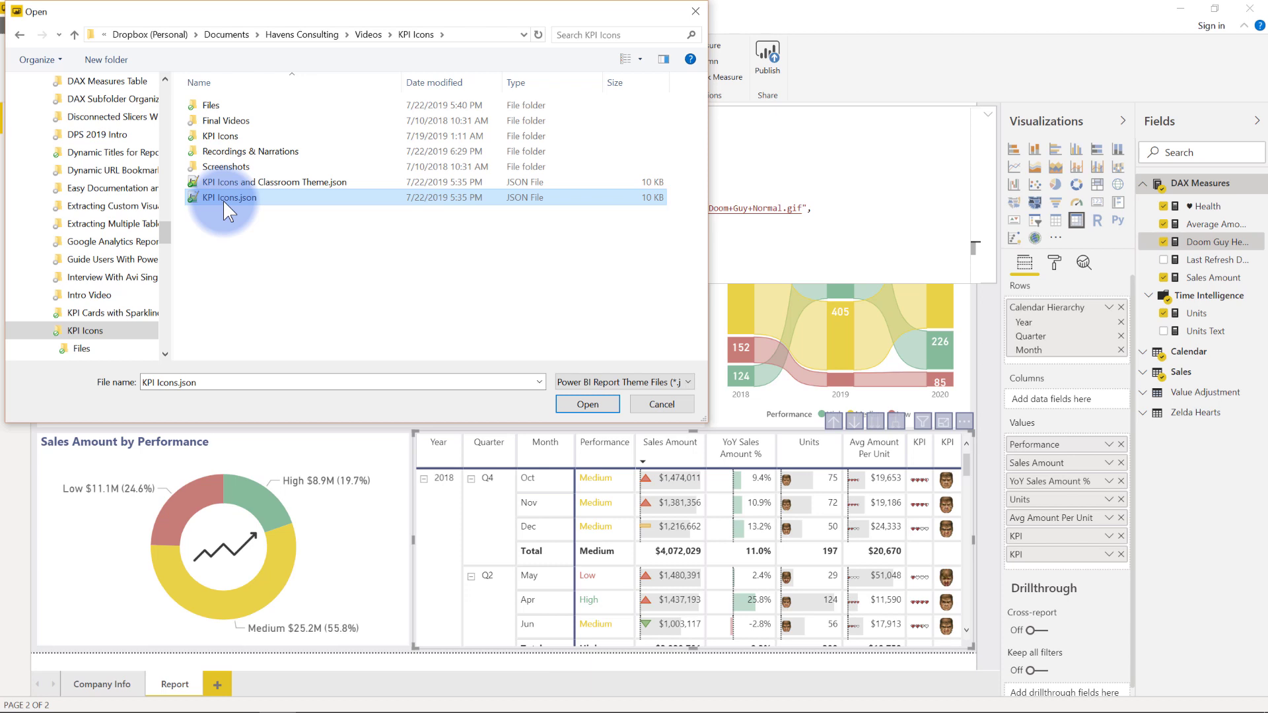
double_click(223, 201)
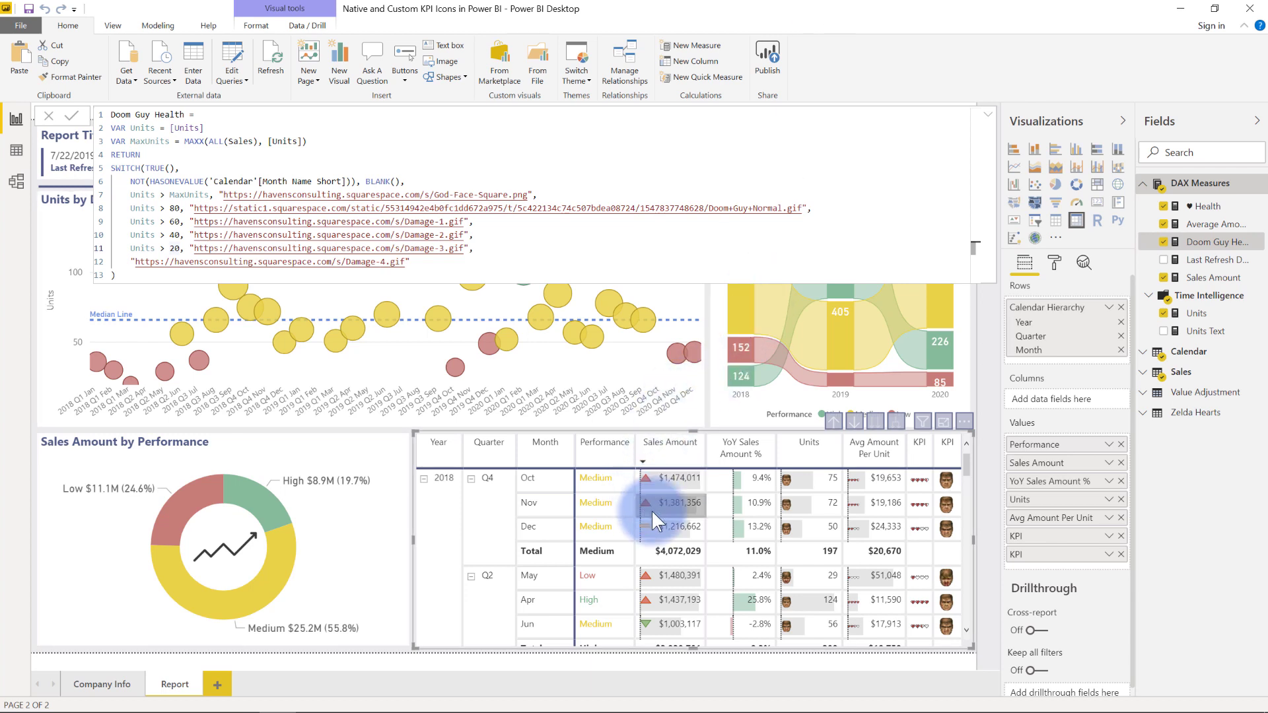
mouse_move(652, 511)
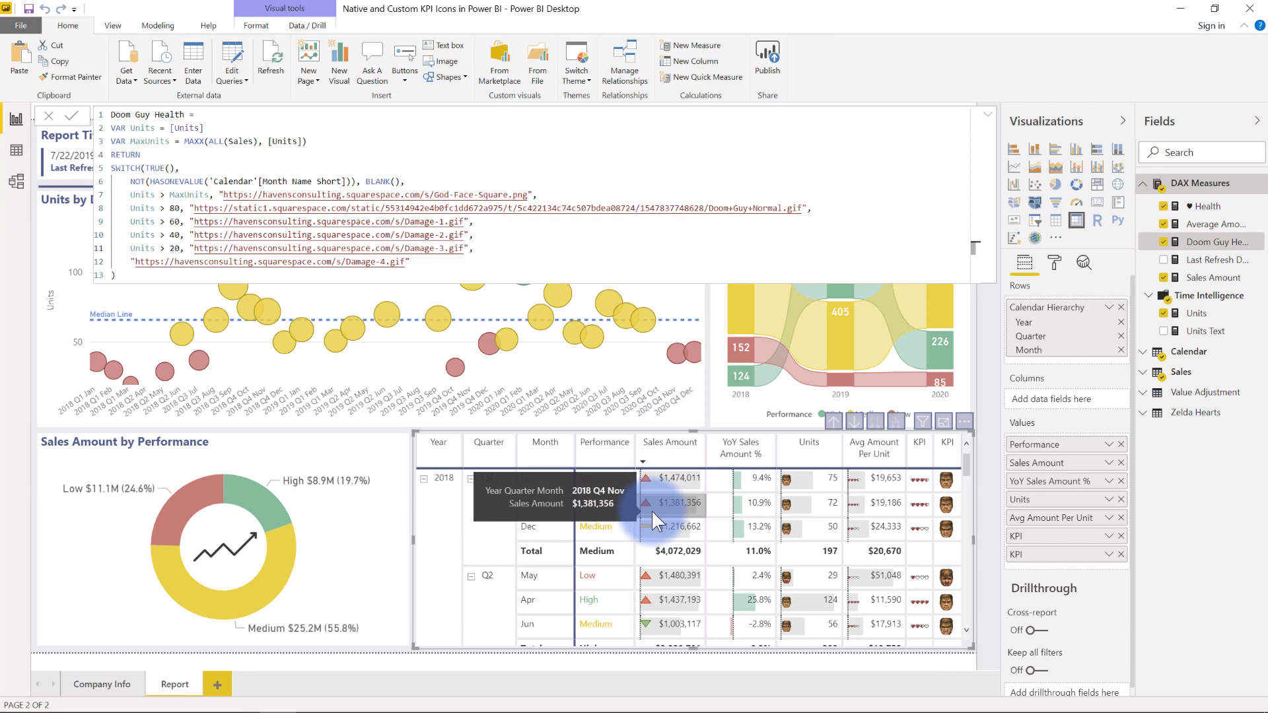